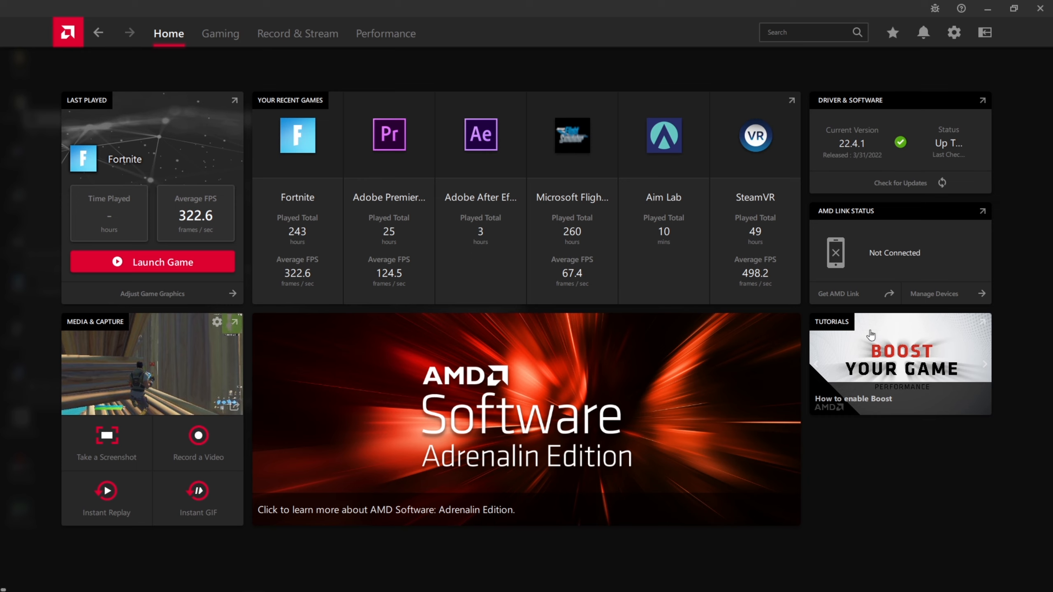
pyautogui.click(952, 189)
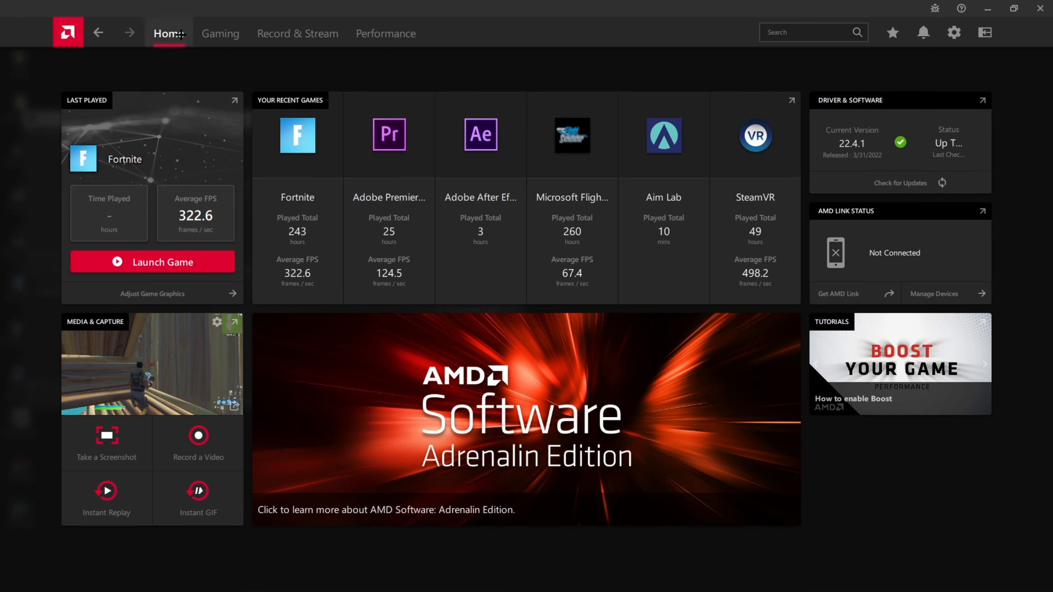
pyautogui.click(920, 190)
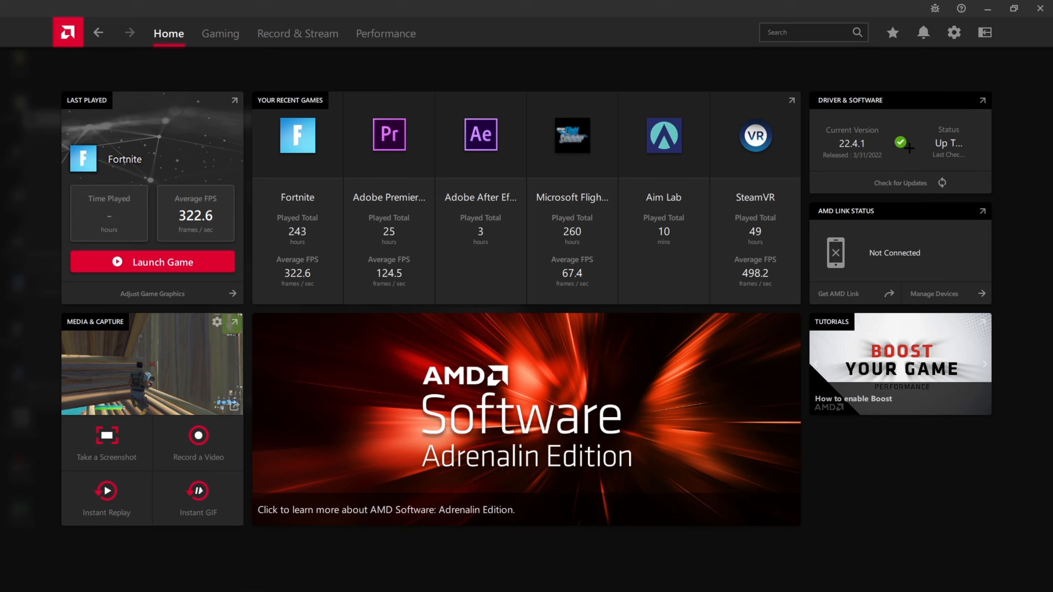
# - Open the global graphics settings, expand the advanced options and read the Radeon Anti-Lag description
pyautogui.moveTo(909, 148)
pyautogui.click(954, 33)
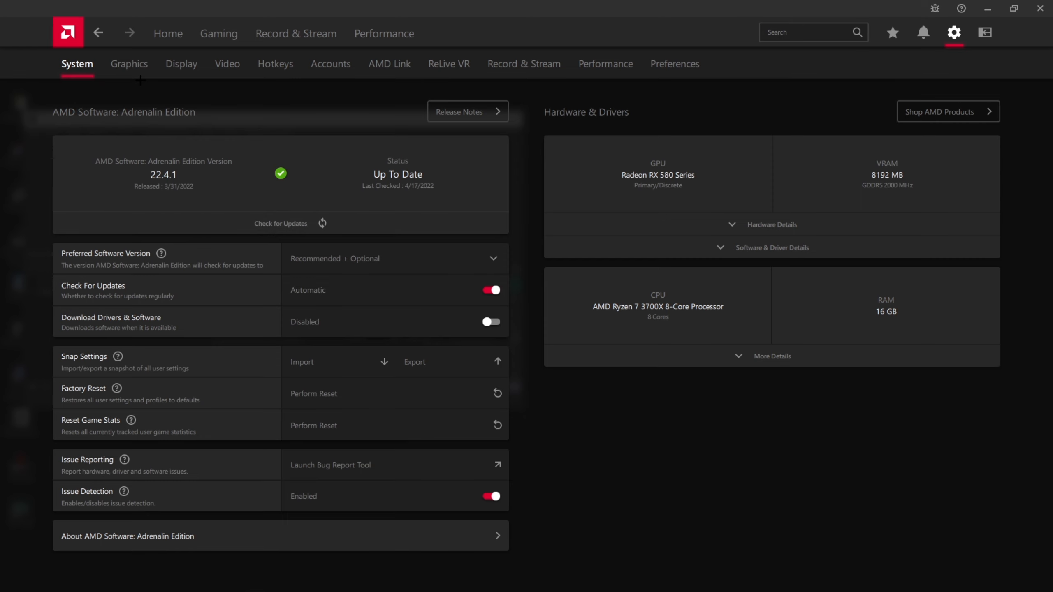
pyautogui.click(129, 64)
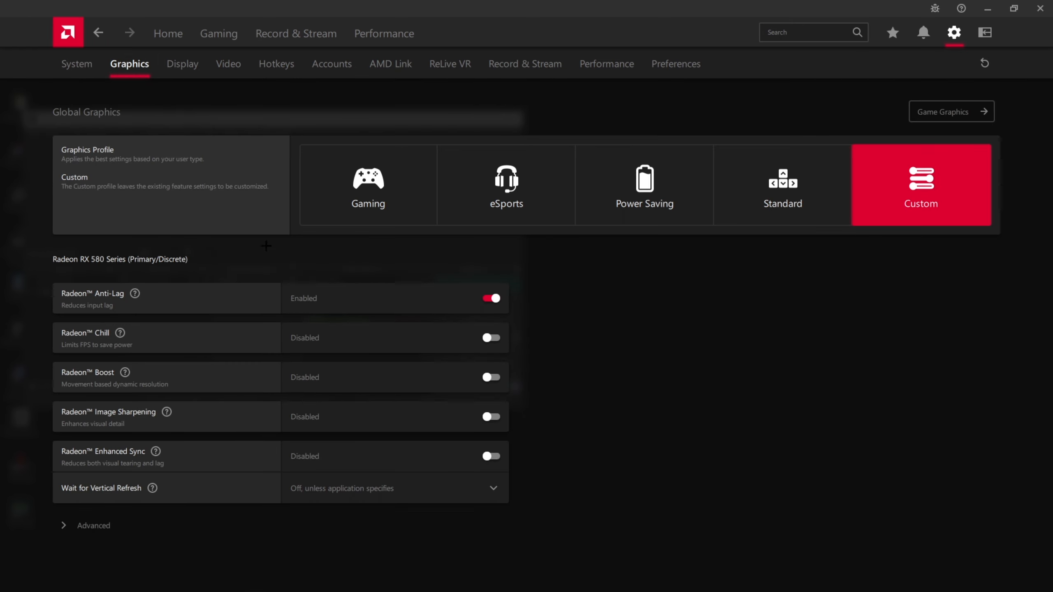
pyautogui.click(94, 526)
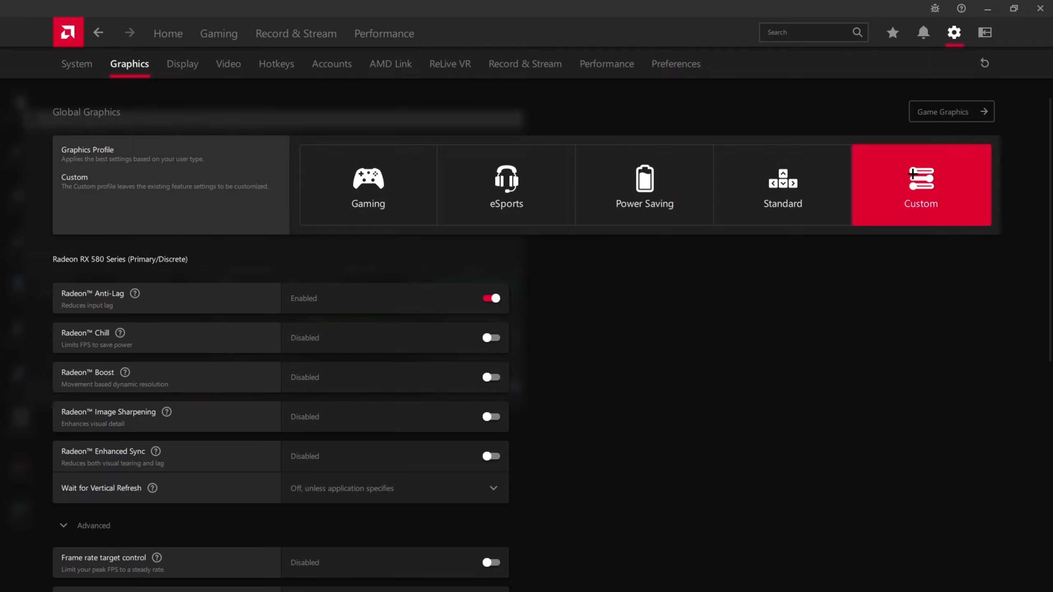
pyautogui.scroll(-10, 594, 504)
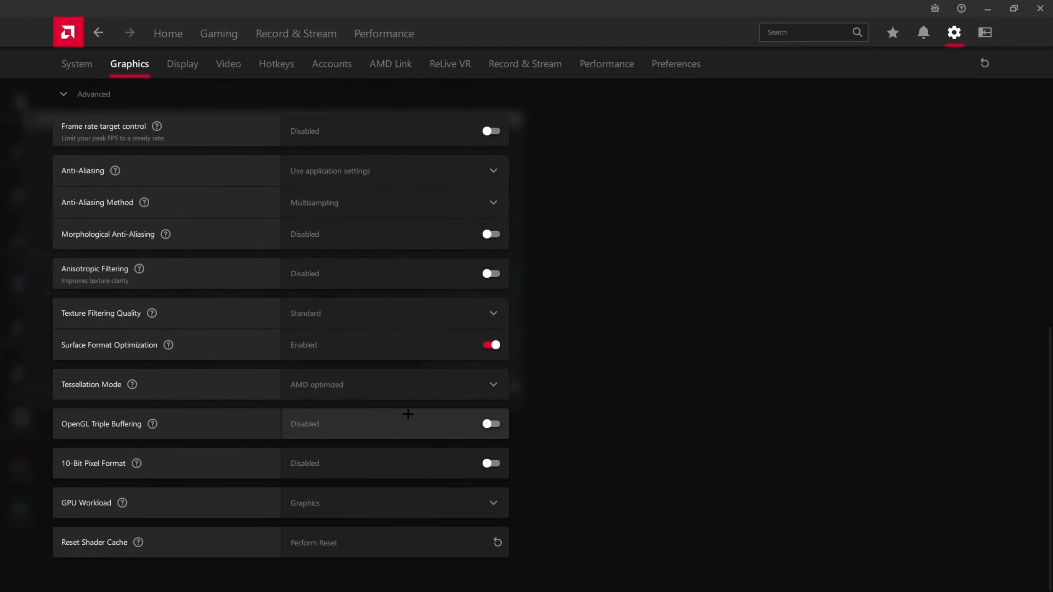
pyautogui.scroll(10, 449, 430)
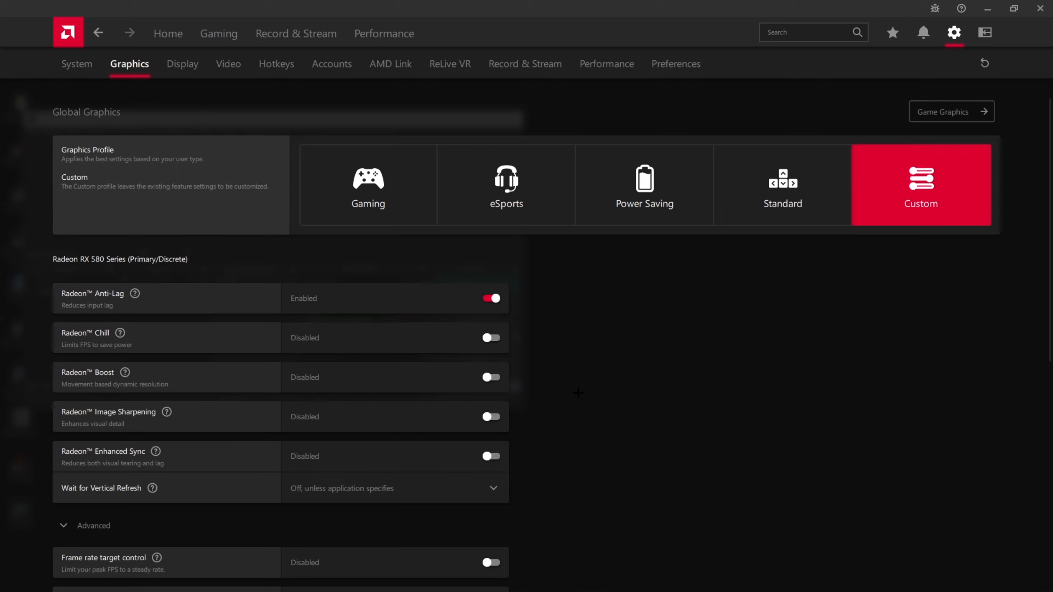
pyautogui.moveTo(134, 291)
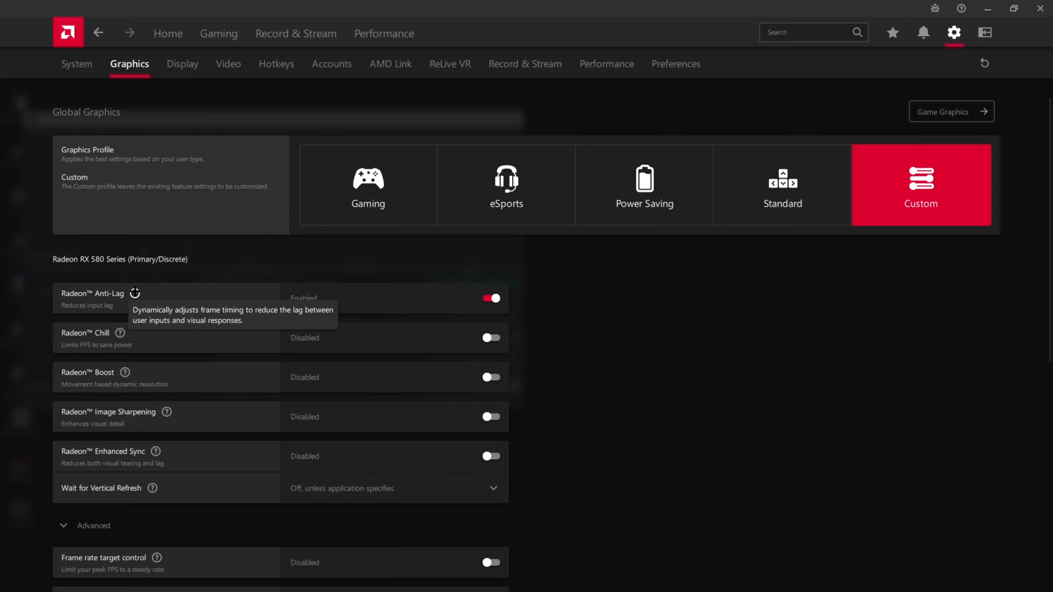
pyautogui.scroll(-2, 556, 448)
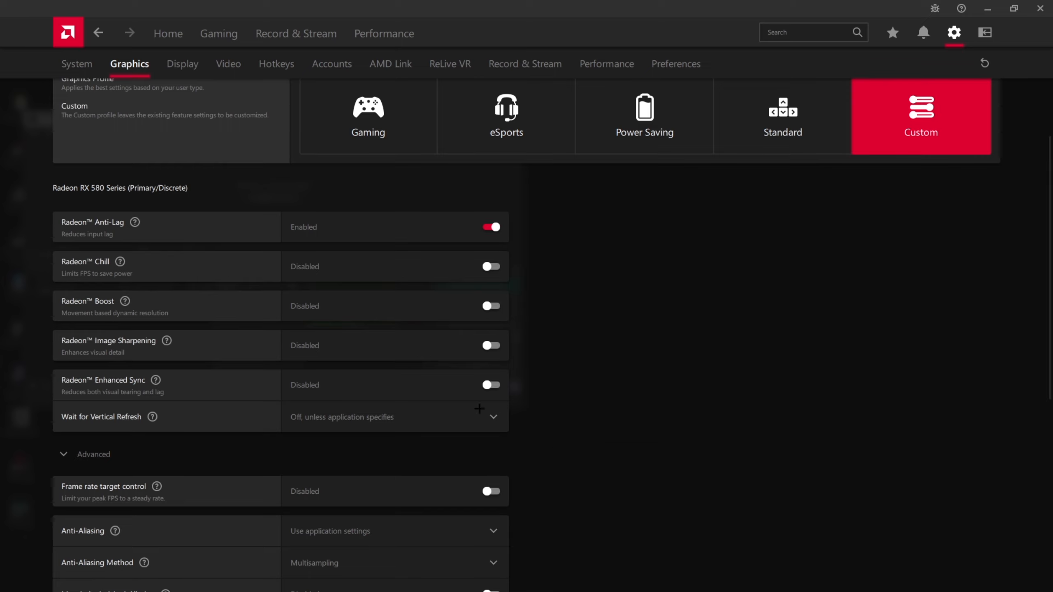
# - Try out Radeon Chill and Radeon Boost, and switch back to Radeon Anti-Lag
pyautogui.click(376, 270)
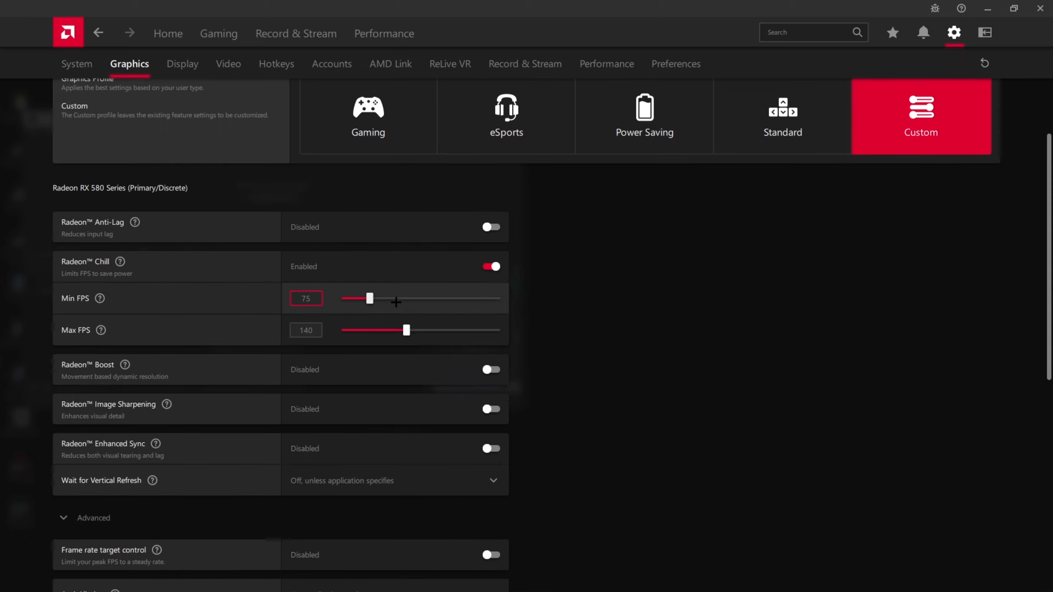
pyautogui.click(491, 370)
pyautogui.click(491, 227)
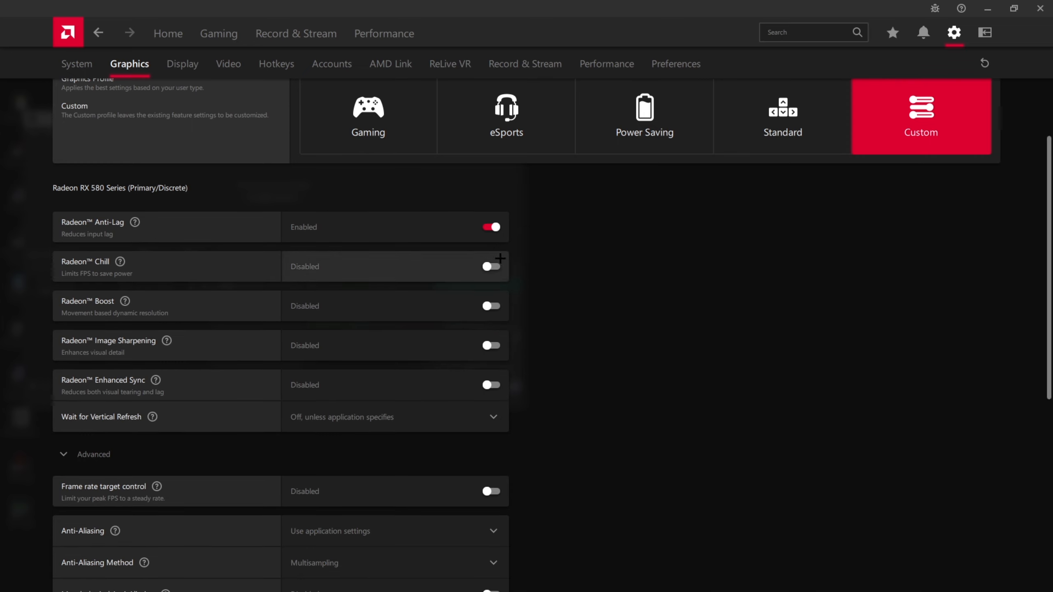
pyautogui.click(491, 306)
pyautogui.click(491, 227)
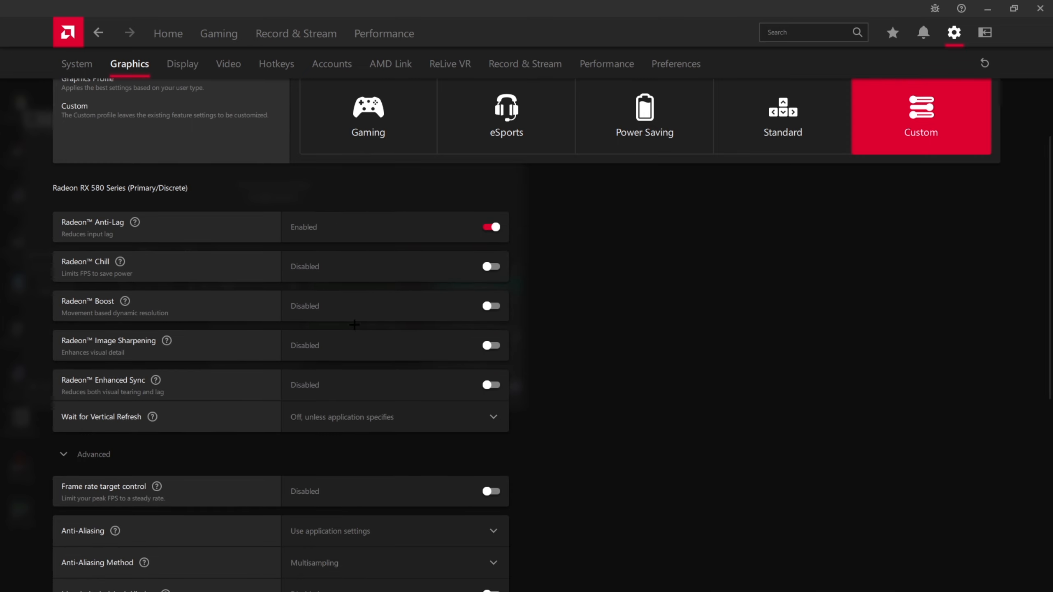
# - Try Radeon Image Sharpening with the sharpness at 10% and turn it back off
pyautogui.click(385, 356)
pyautogui.moveTo(347, 379)
pyautogui.mouseDown()
pyautogui.moveTo(423, 376)
pyautogui.moveTo(328, 375)
pyautogui.mouseUp()
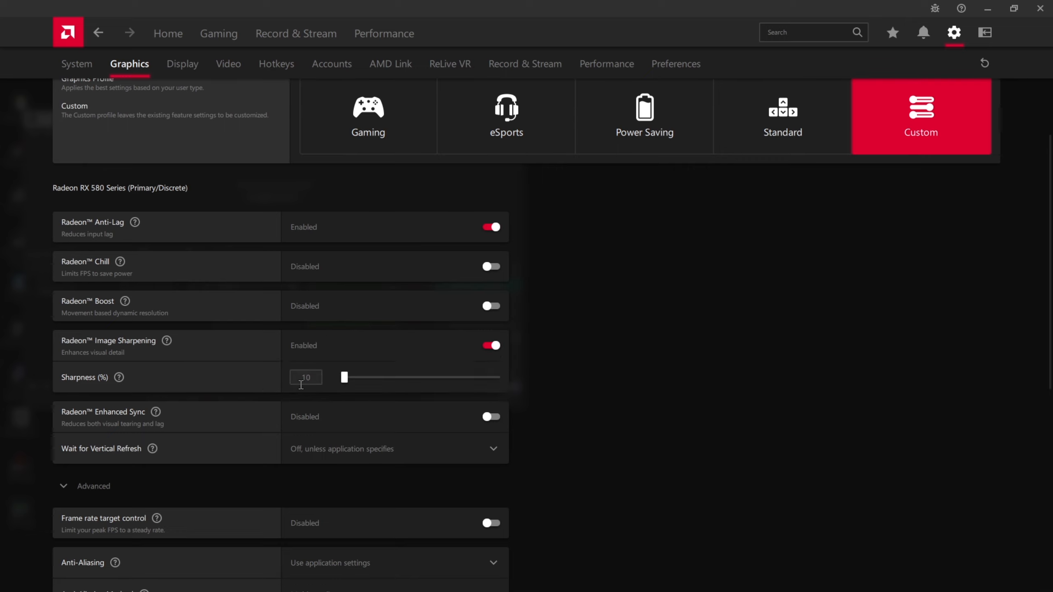
pyautogui.click(498, 355)
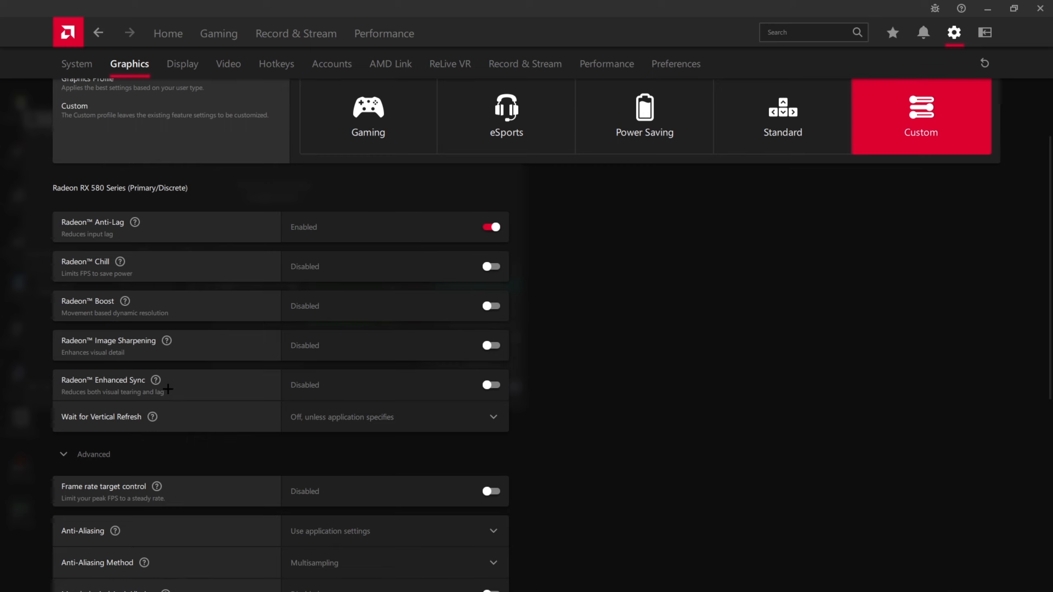
# - Check the Radeon Enhanced Sync and Wait for Vertical Refresh settings, and expand the advanced graphics options again
pyautogui.moveTo(157, 382)
pyautogui.click(340, 421)
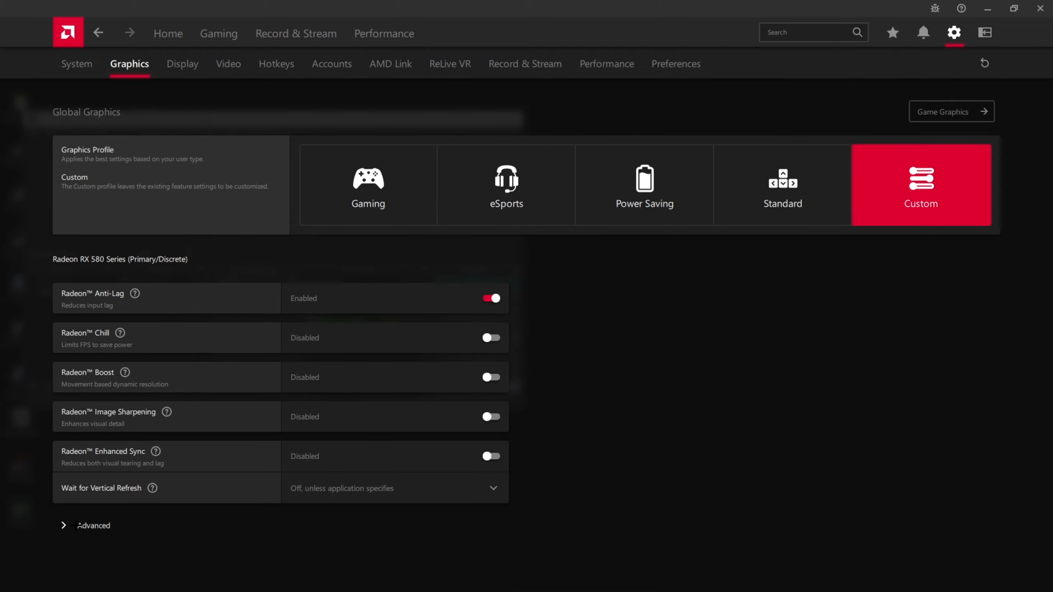
pyautogui.click(94, 525)
pyautogui.scroll(-8, 99, 267)
pyautogui.scroll(-3, 100, 266)
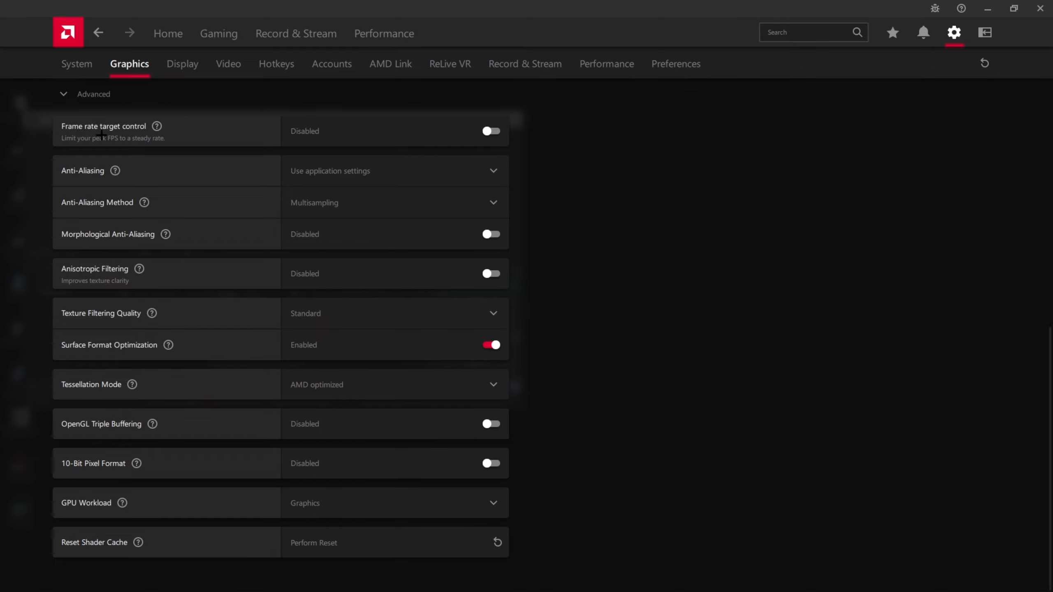
# - Try Frame Rate Target Control with a raised maximum FPS and disable it again
pyautogui.click(374, 136)
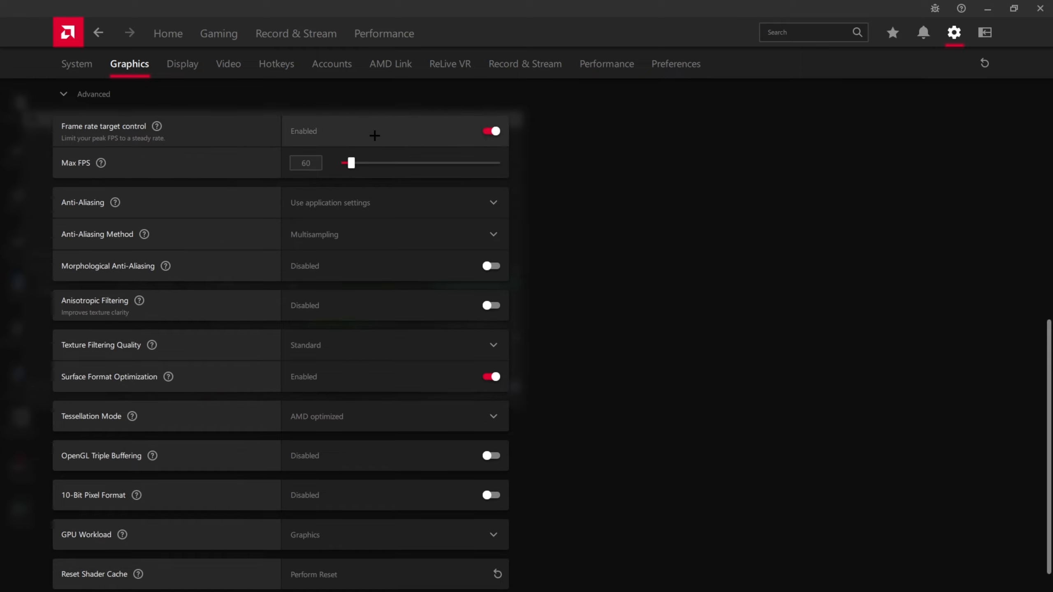
pyautogui.click(374, 135)
pyautogui.click(401, 128)
pyautogui.moveTo(355, 165); pyautogui.dragTo(412, 163)
pyautogui.click(491, 131)
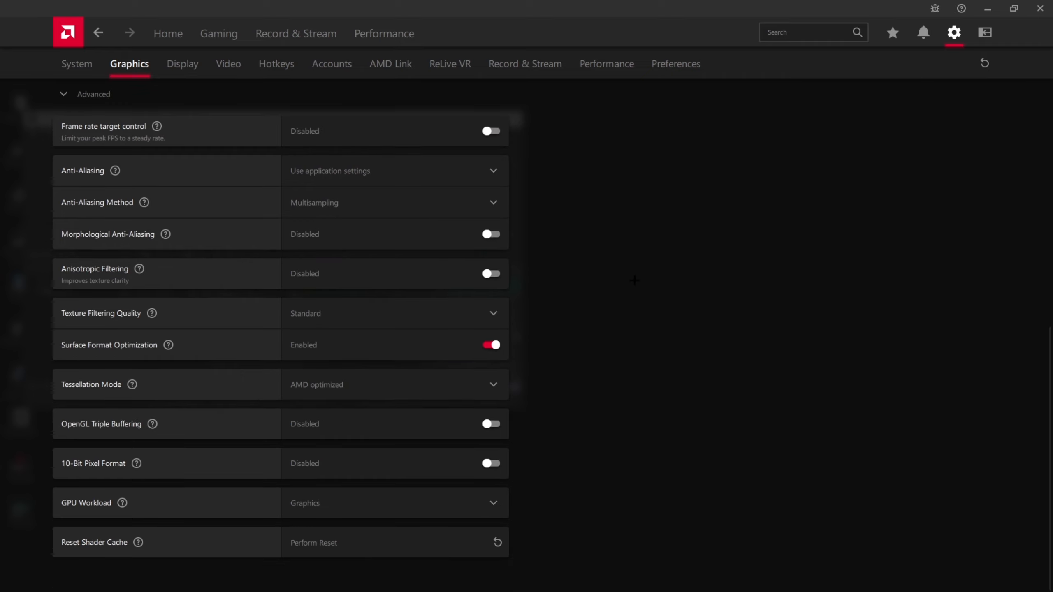
# - Review the Anti-Aliasing options and choose Multisampling as the Anti-Aliasing Method
pyautogui.click(328, 174)
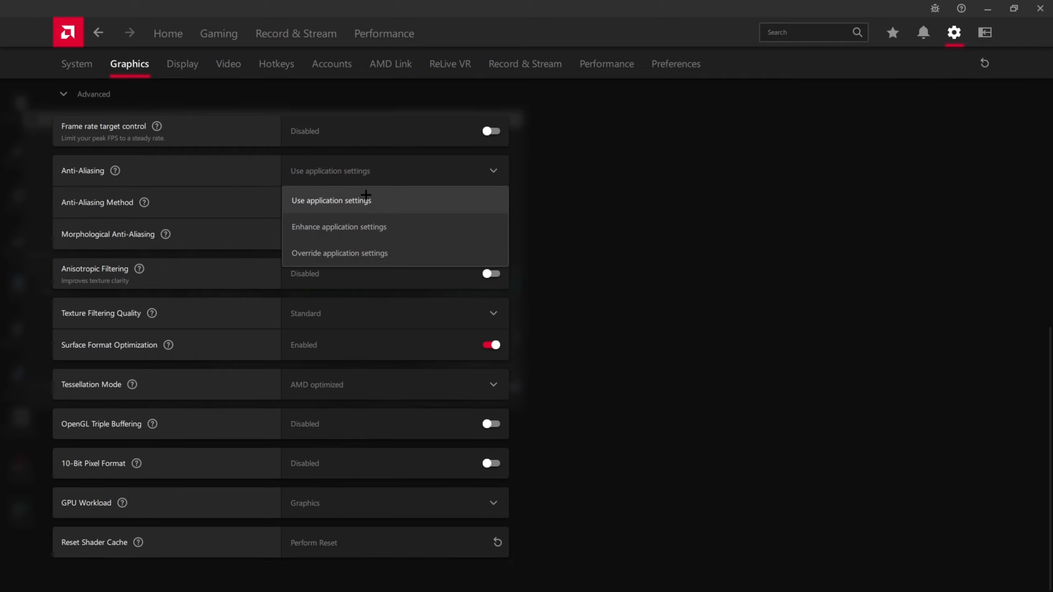
pyautogui.click(393, 172)
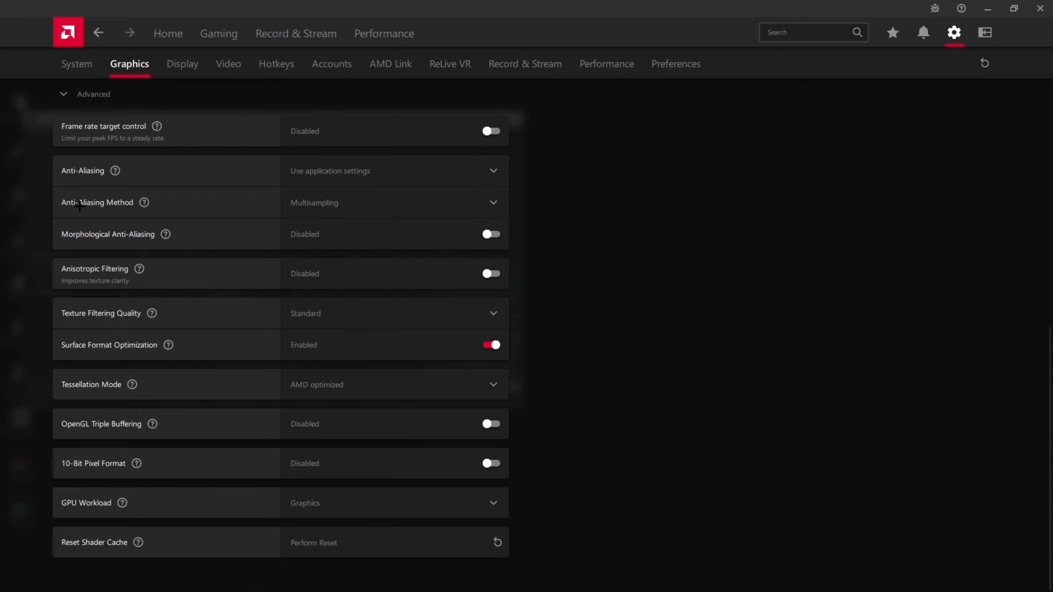
pyautogui.click(384, 207)
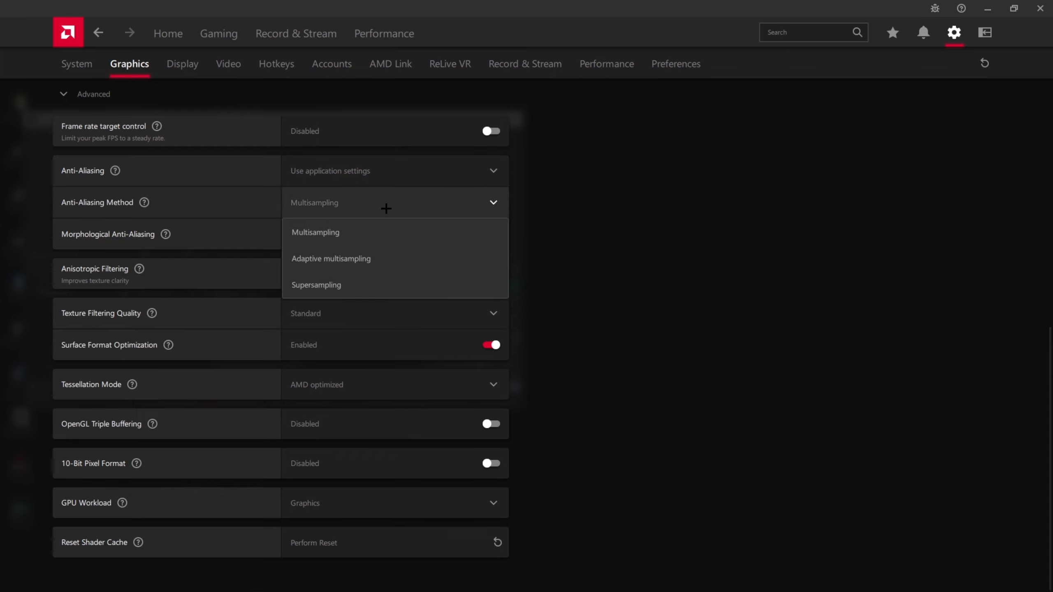
pyautogui.click(425, 231)
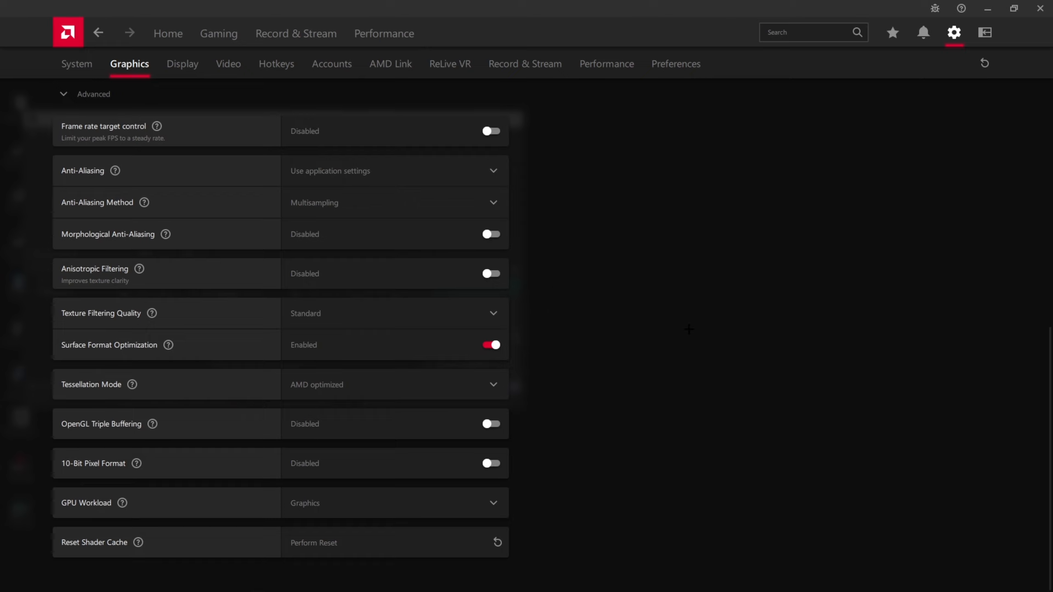
# - Review the Texture Filtering Quality setting and the description of Surface Format Optimization
pyautogui.click(439, 308)
pyautogui.click(152, 313)
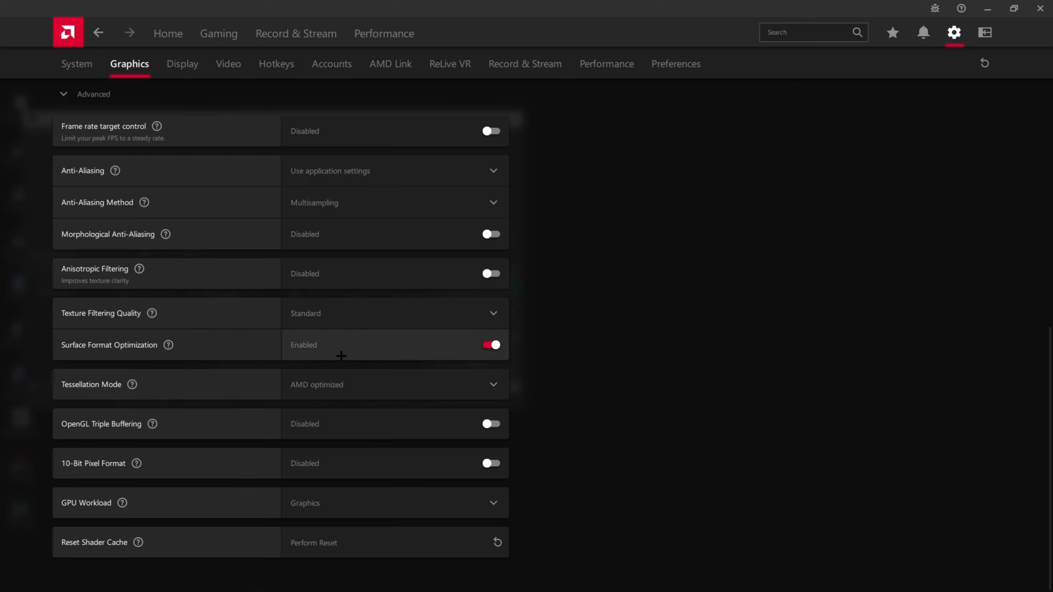
pyautogui.moveTo(168, 344)
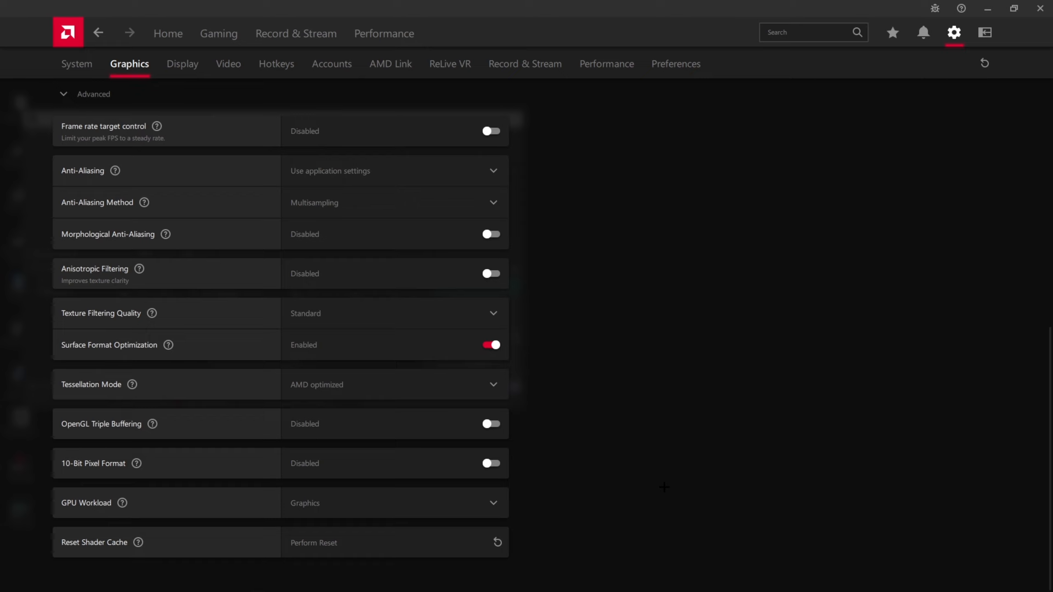
# - Review the description of Tessellation Mode and the options it offers
pyautogui.moveTo(132, 384)
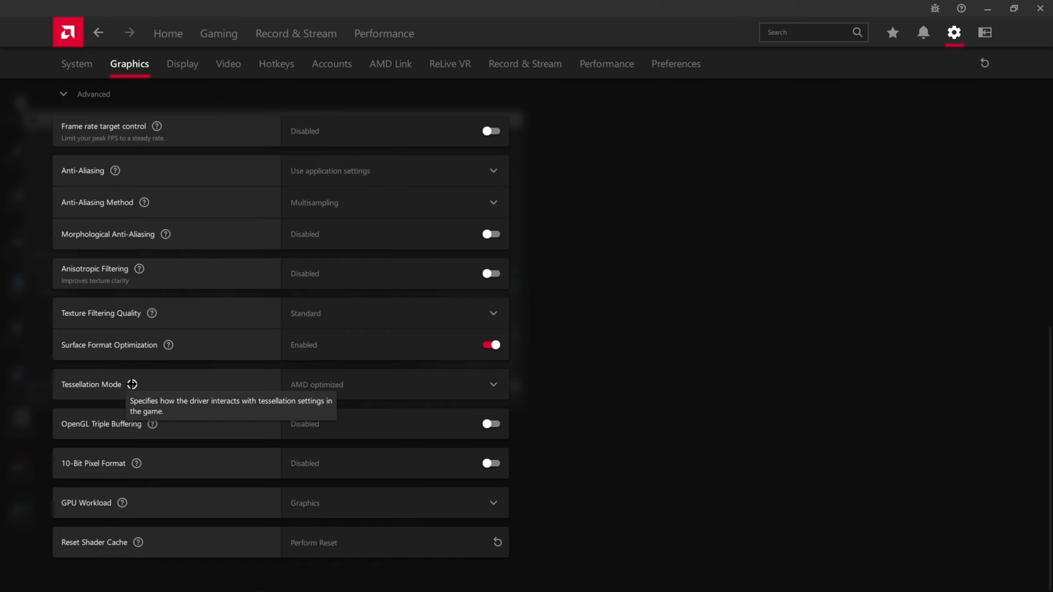
pyautogui.click(294, 383)
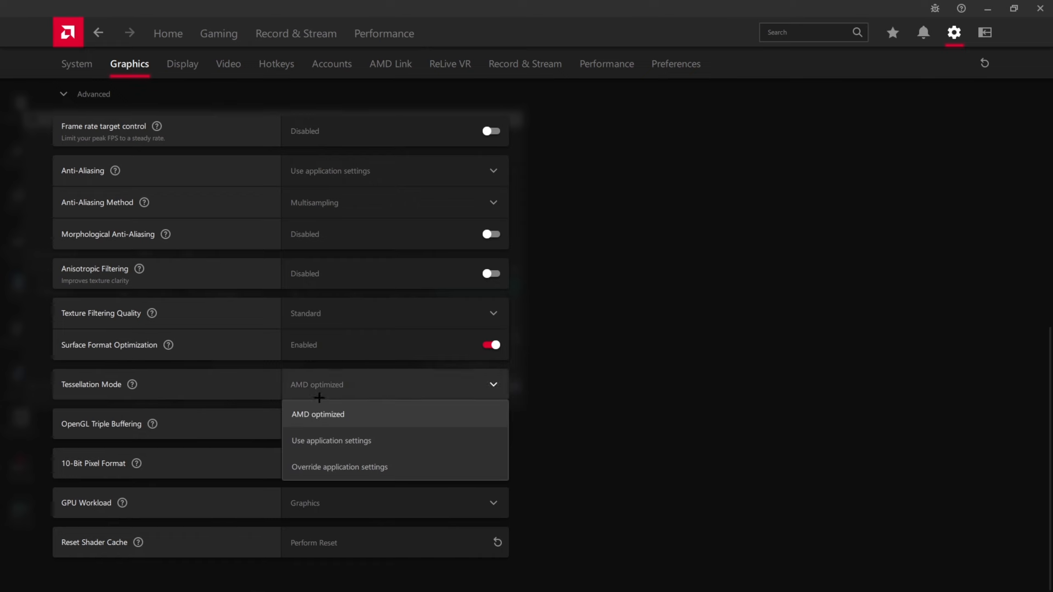
pyautogui.click(669, 366)
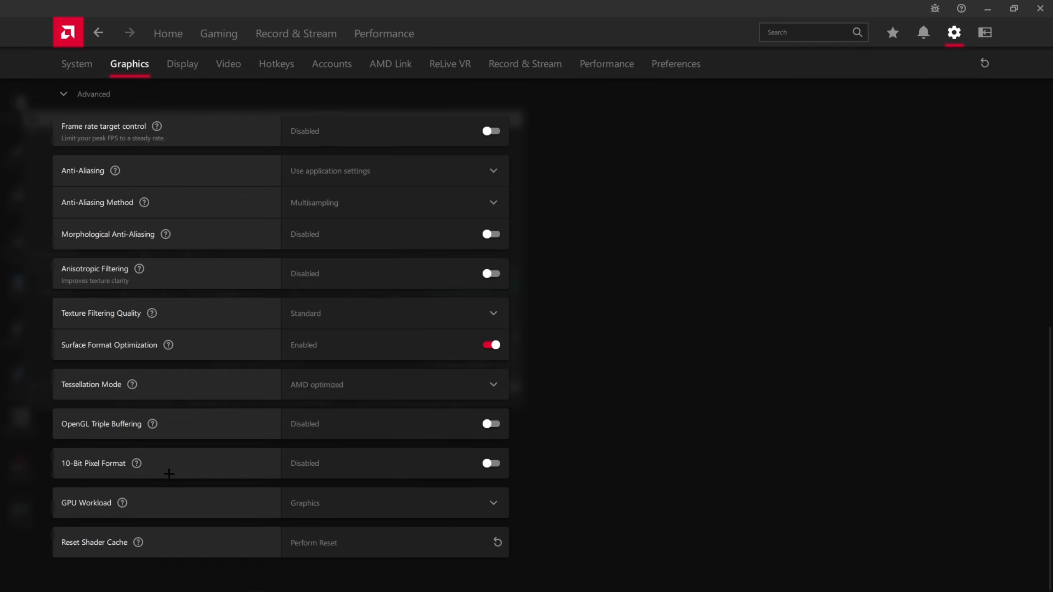
# - Select Graphics as the GPU Workload and decline the software restart
pyautogui.click(315, 504)
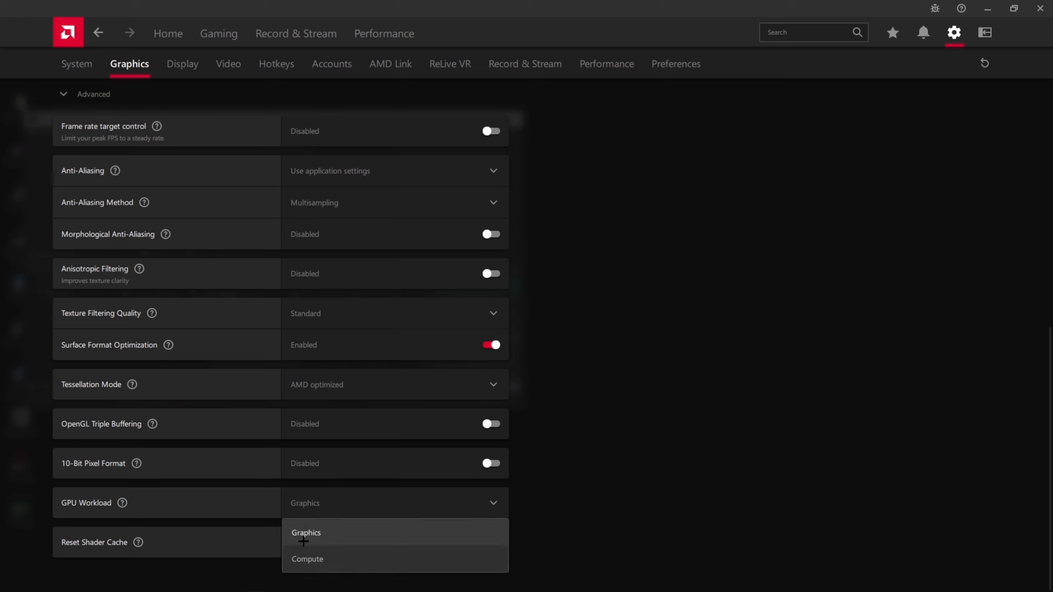
pyautogui.click(340, 533)
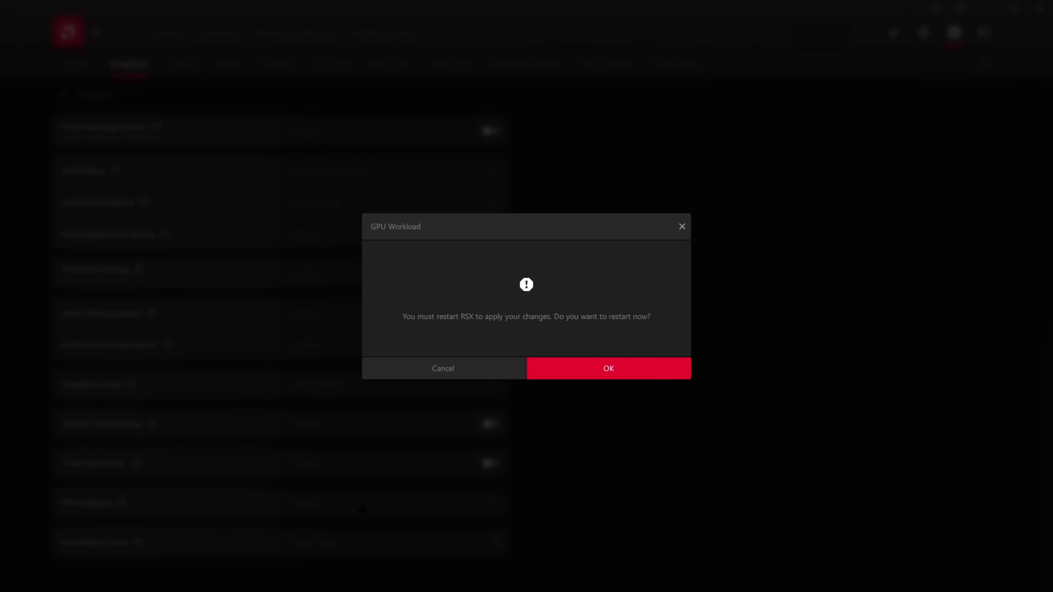
pyautogui.click(480, 370)
pyautogui.click(315, 504)
pyautogui.click(318, 532)
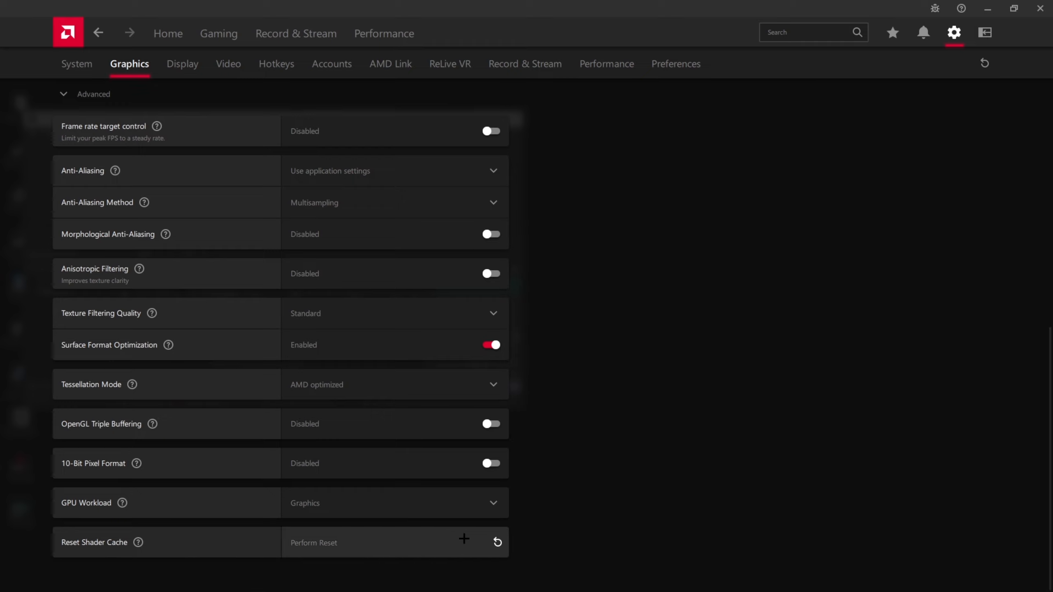
# - Reset the shader cache and confirm clearing it
pyautogui.click(484, 538)
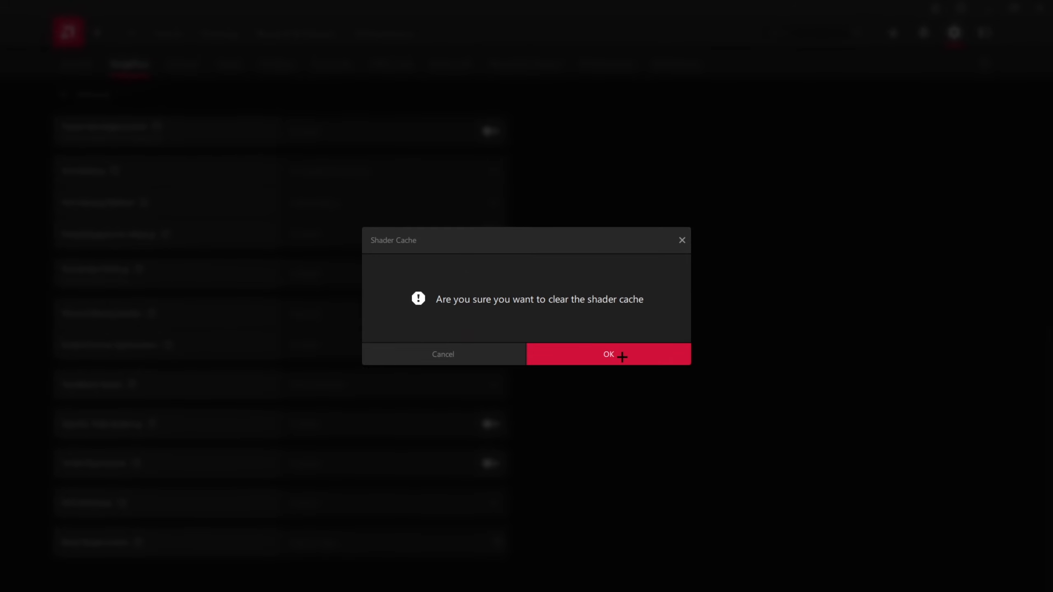
pyautogui.click(622, 357)
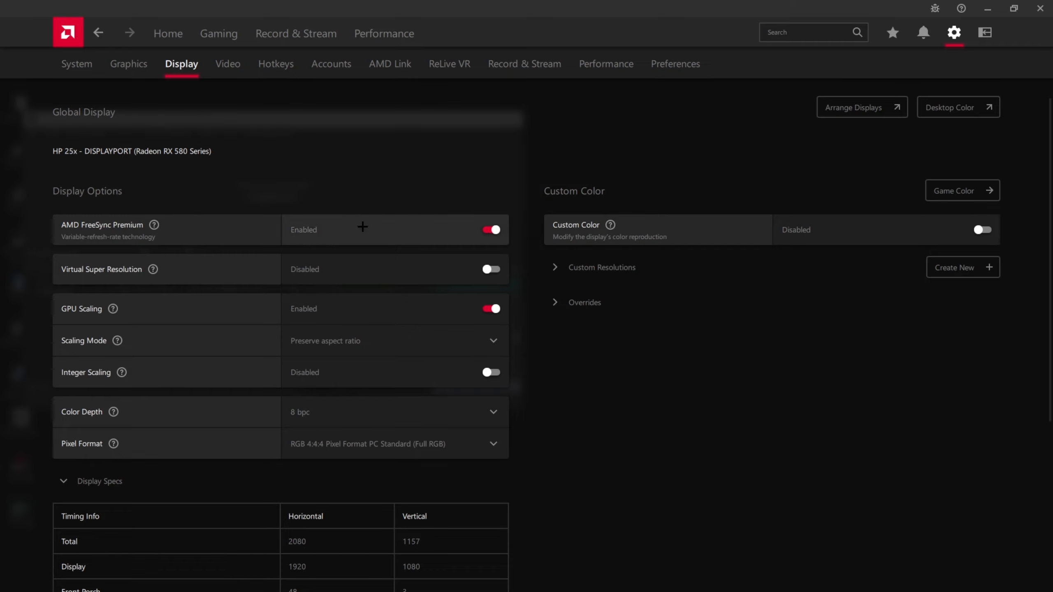
# - Review the Virtual Super Resolution description, the available Pixel Format options and the display specs
pyautogui.moveTo(150, 273)
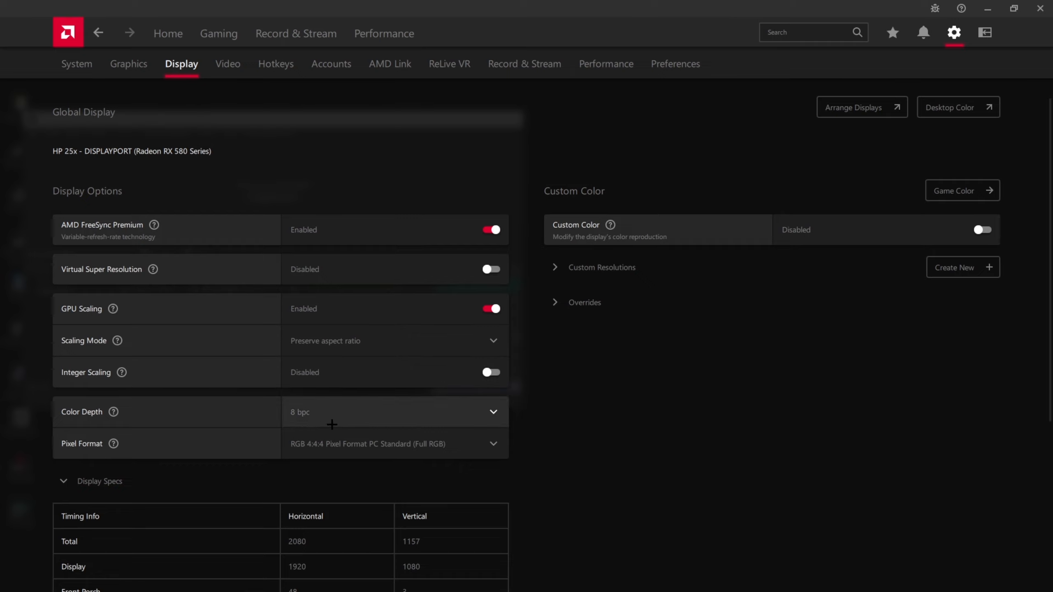
pyautogui.click(320, 453)
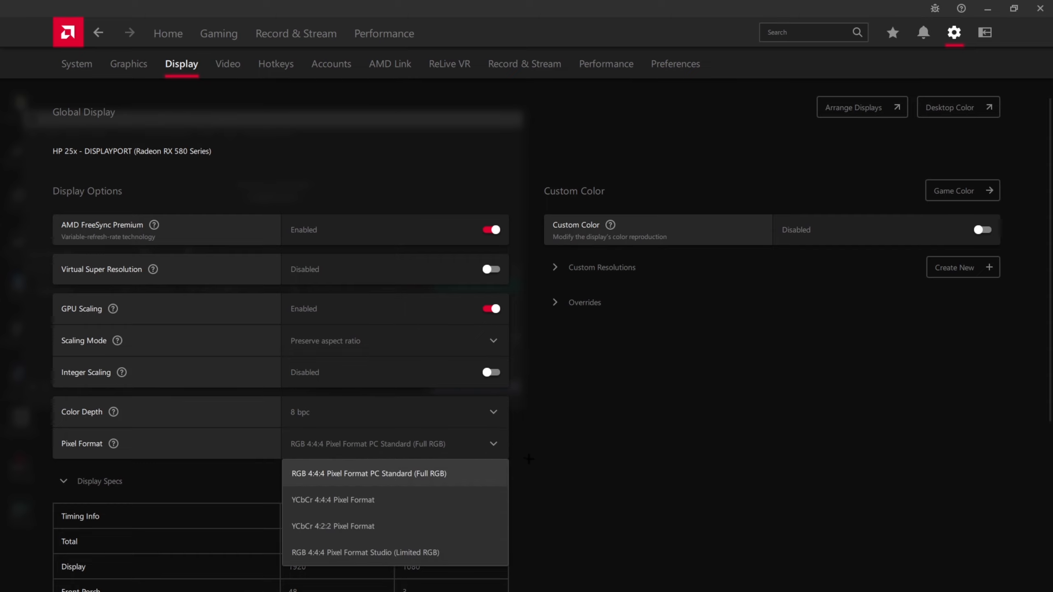
pyautogui.click(476, 448)
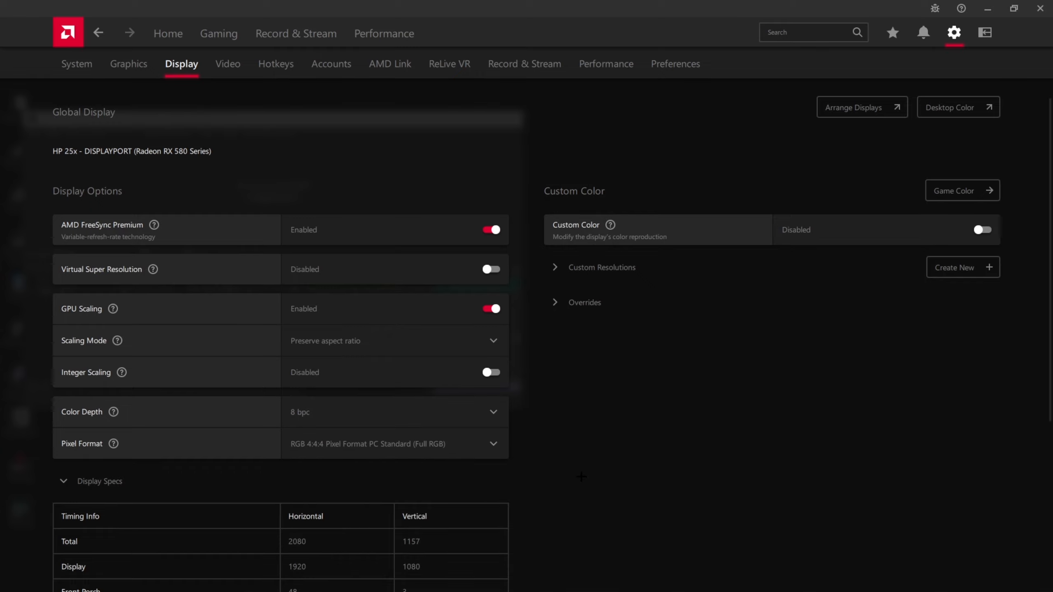
pyautogui.scroll(-6, 581, 477)
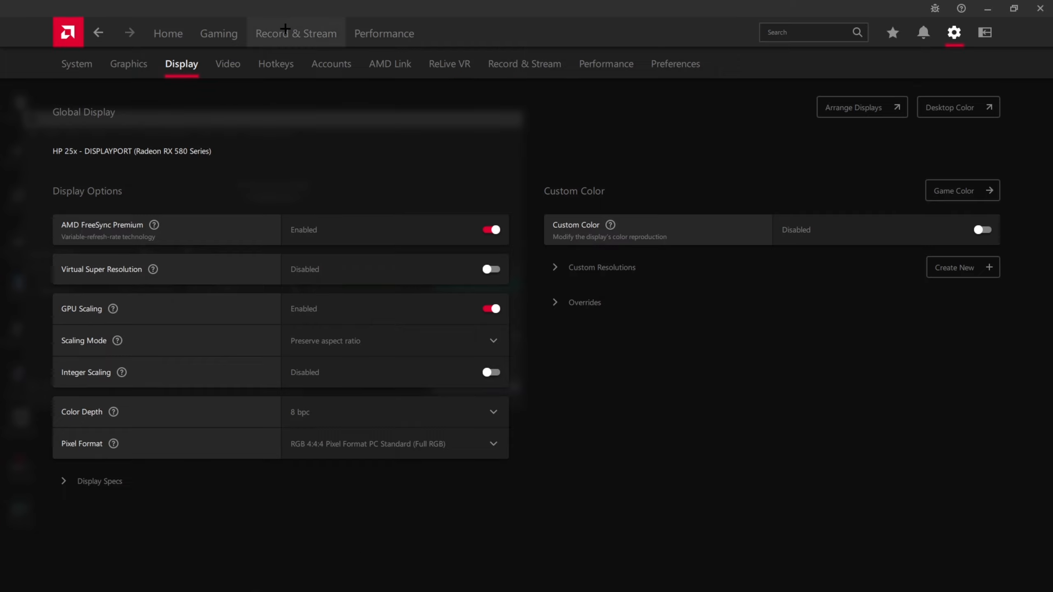
# - Open the Record & Stream settings and check the FPS and Resolution options for live streaming
pyautogui.click(550, 76)
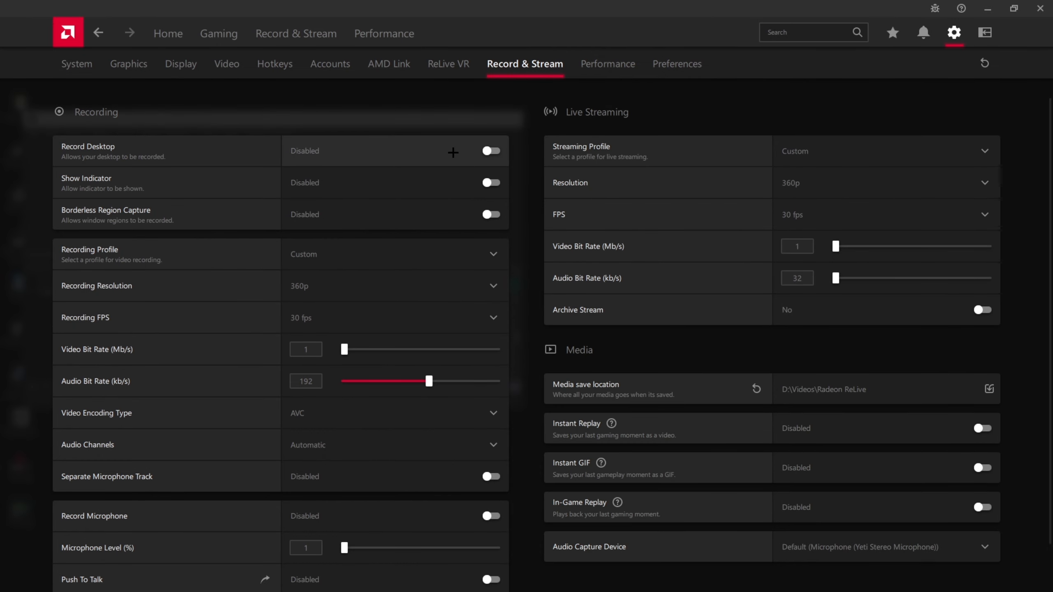
pyautogui.scroll(-2, 389, 384)
pyautogui.scroll(2, 706, 466)
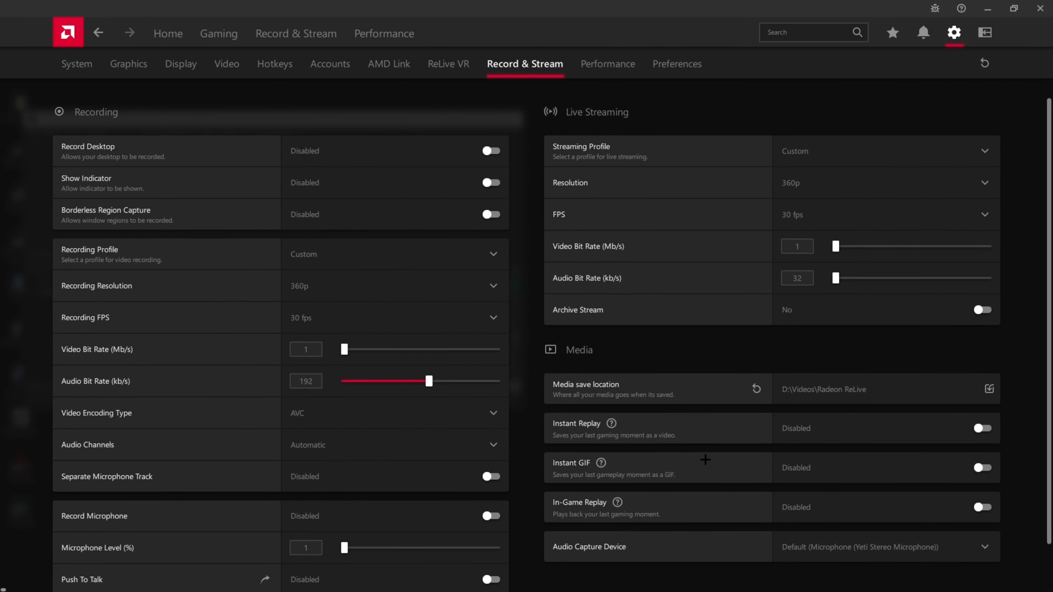
pyautogui.click(828, 212)
pyautogui.click(827, 209)
pyautogui.click(825, 191)
pyautogui.click(829, 187)
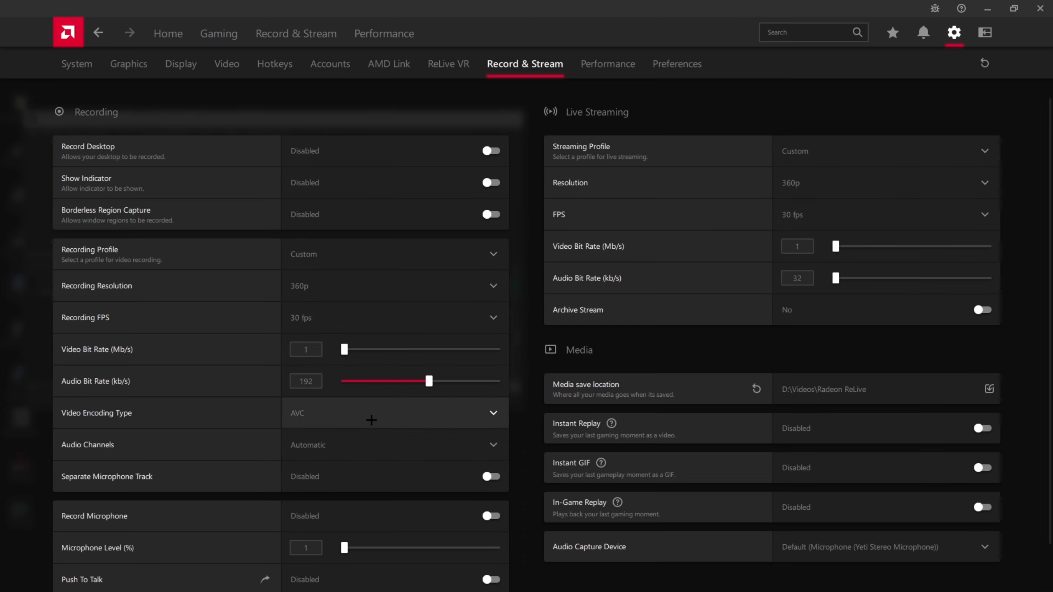
# - Try to lower the recording Audio Bit Rate to 32 kb/s and look over the remaining recording settings
pyautogui.moveTo(429, 382); pyautogui.dragTo(264, 410)
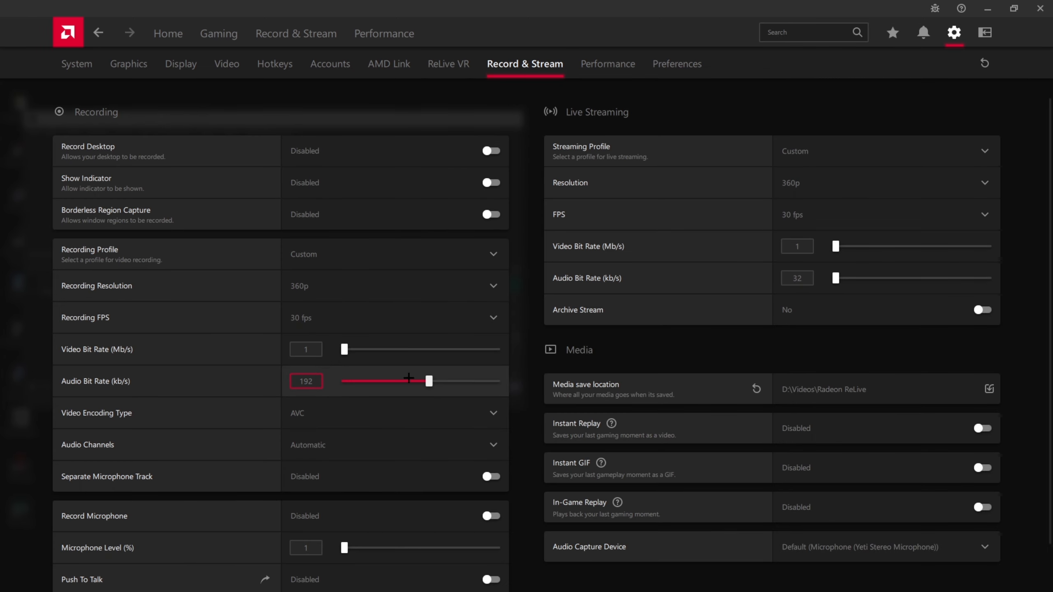
pyautogui.scroll(-1, 372, 385)
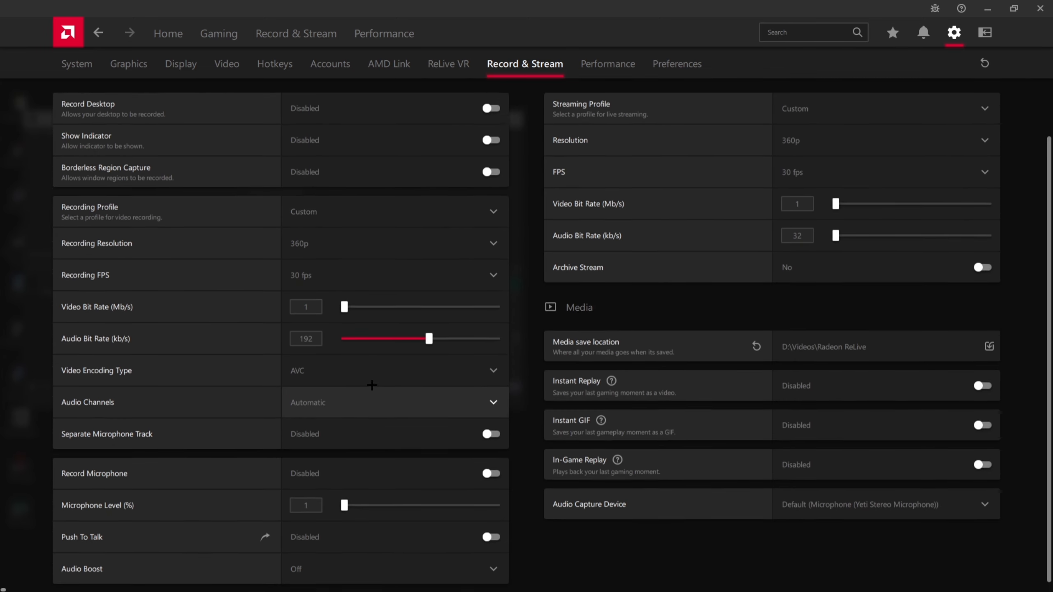
pyautogui.scroll(1, 393, 552)
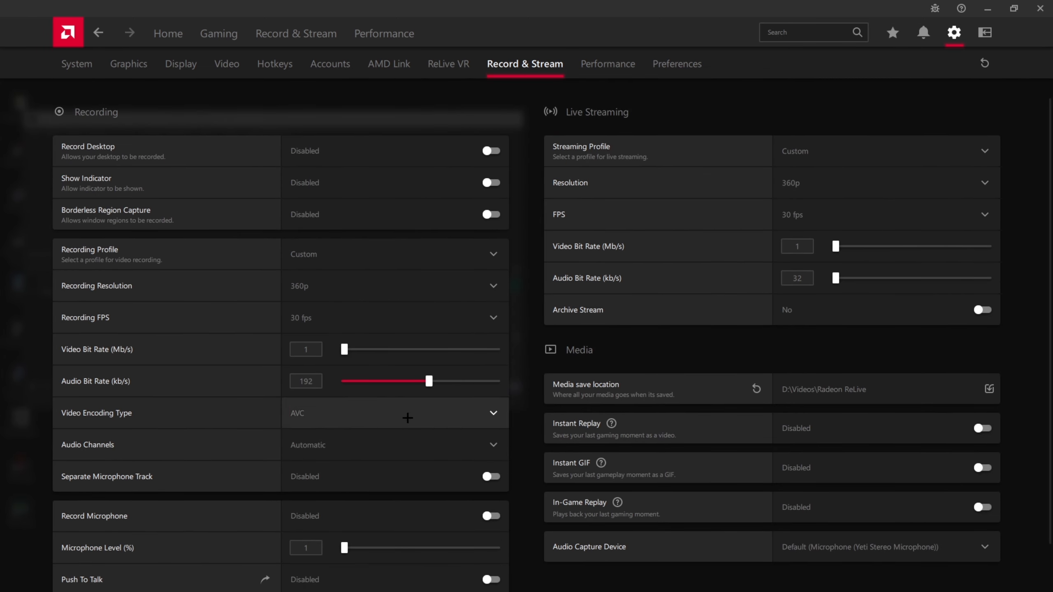